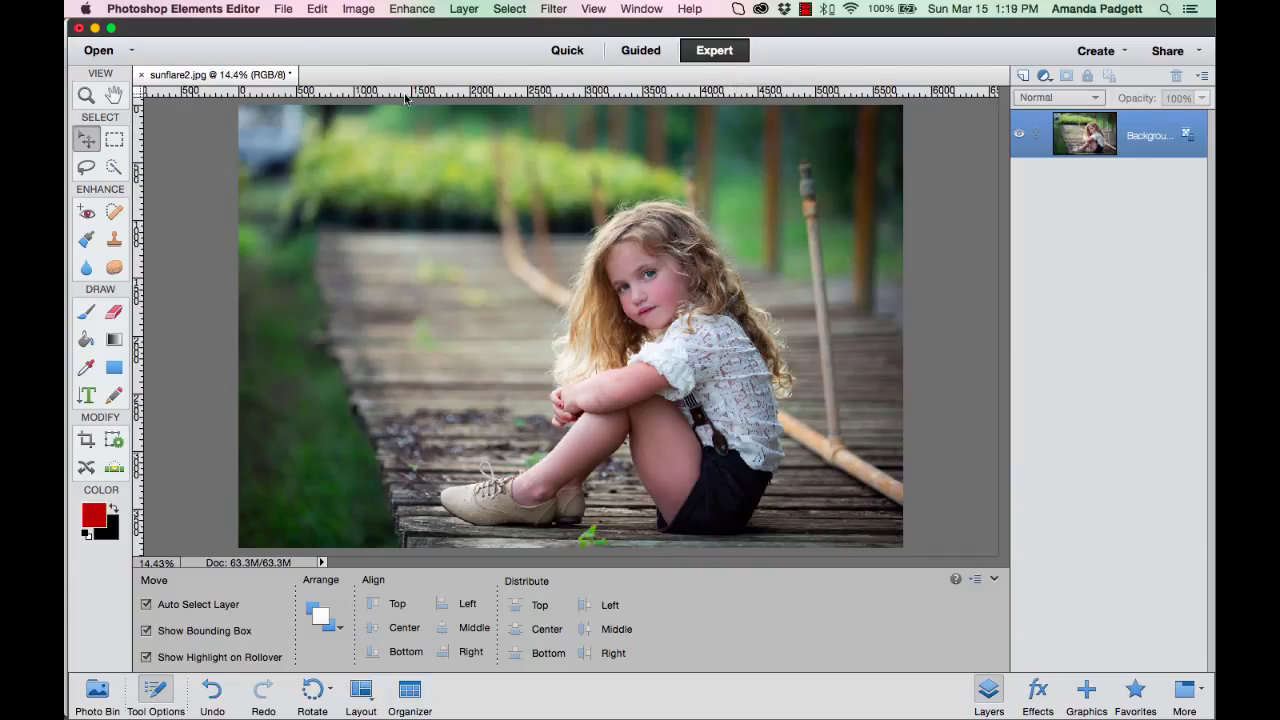
Preview several flares in the Sun Flare Mini Set folder and place mini-set3(screen).jpg into the photo
{"action": "left_click", "coordinate": [285, 11]}
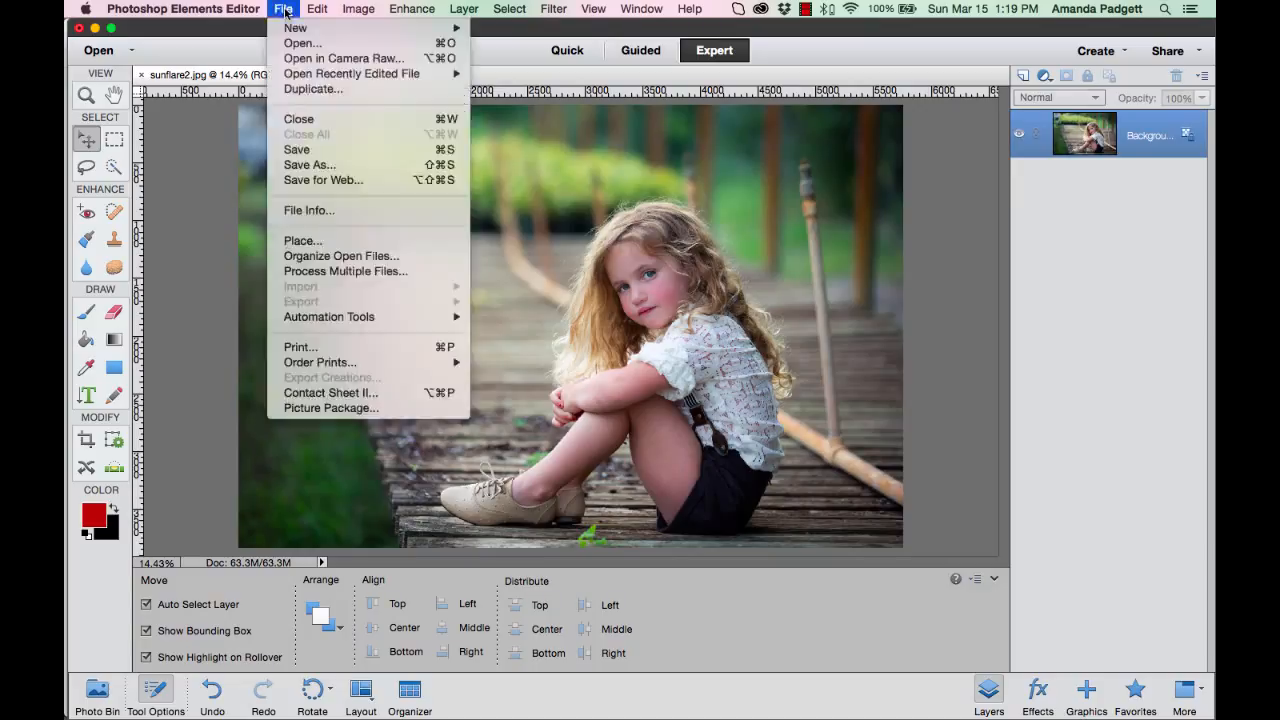
{"action": "left_click", "coordinate": [313, 242]}
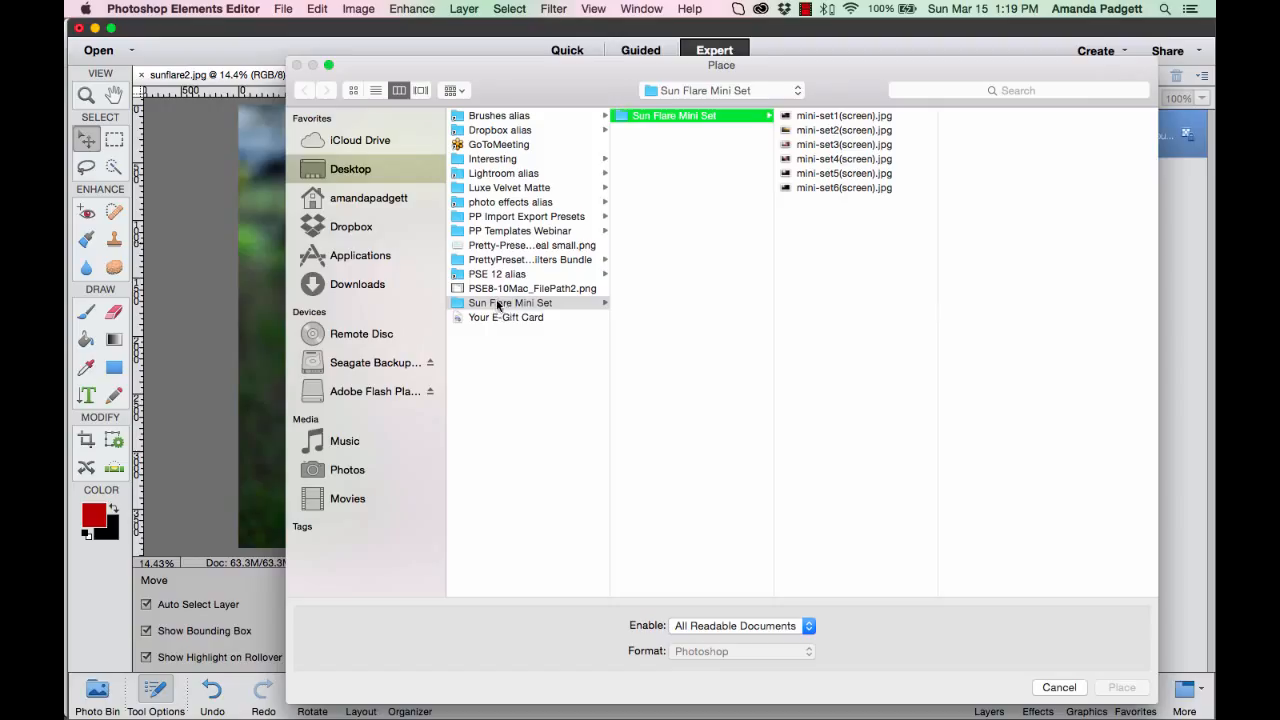
{"action": "left_click", "coordinate": [530, 305]}
{"action": "left_click", "coordinate": [698, 118]}
{"action": "left_click", "coordinate": [838, 144]}
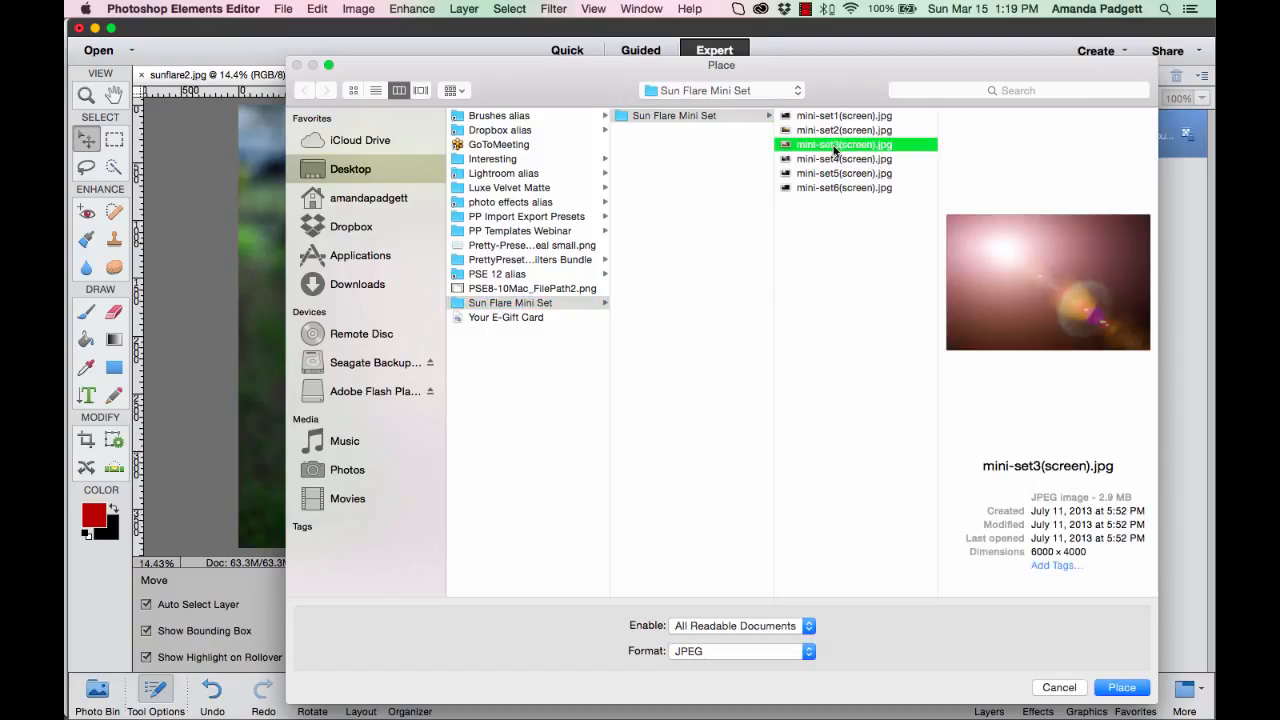
{"action": "left_click", "coordinate": [830, 173]}
{"action": "left_click", "coordinate": [830, 159]}
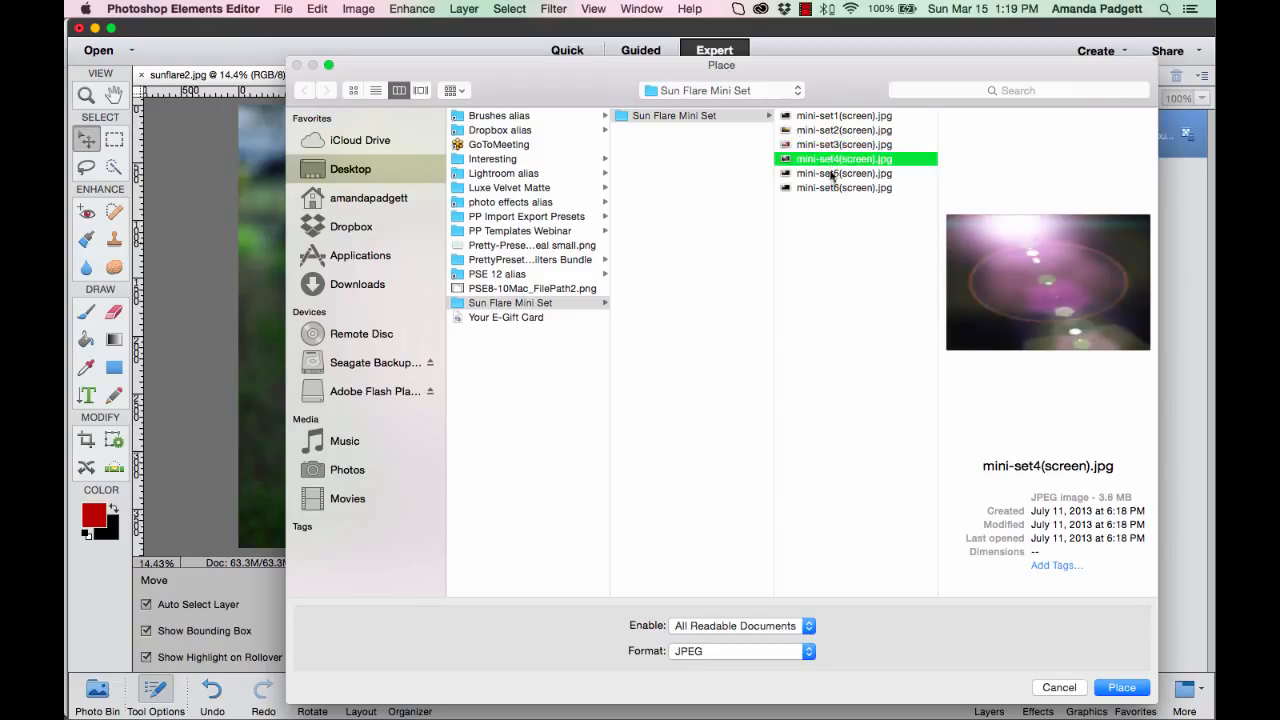
{"action": "left_click", "coordinate": [832, 189]}
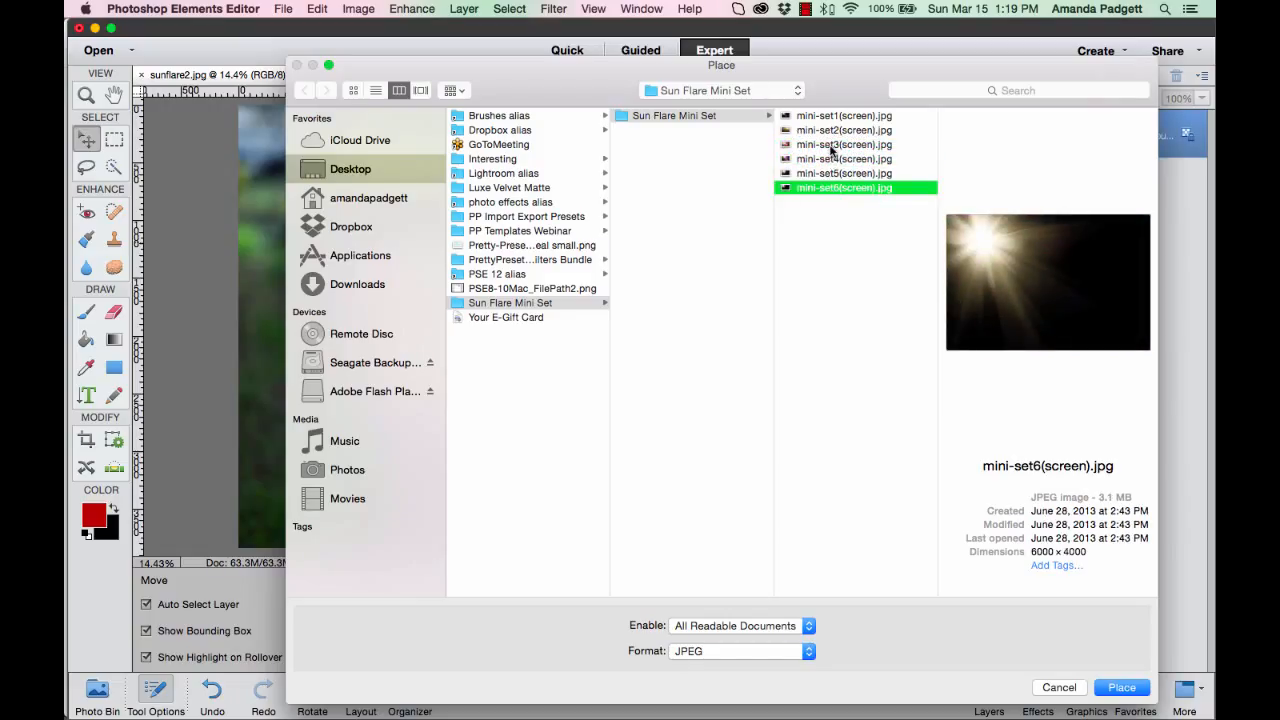
{"action": "left_click", "coordinate": [830, 145]}
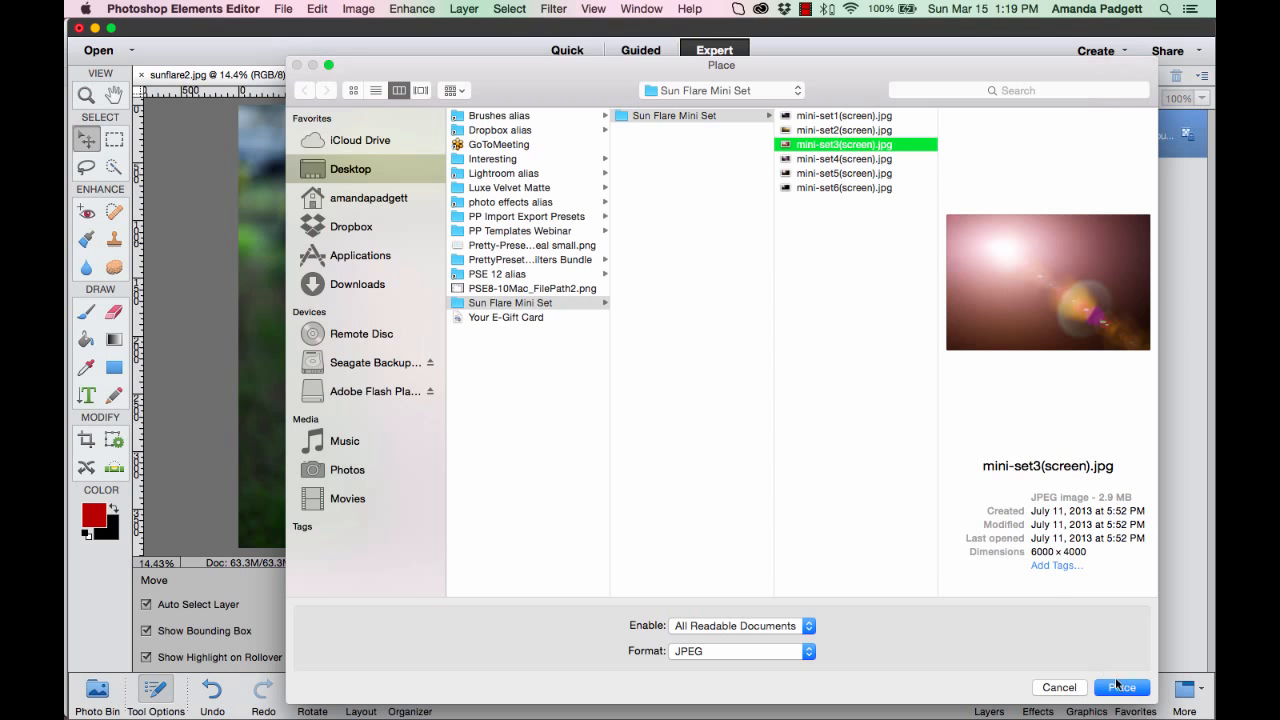
{"action": "left_click", "coordinate": [1122, 688]}
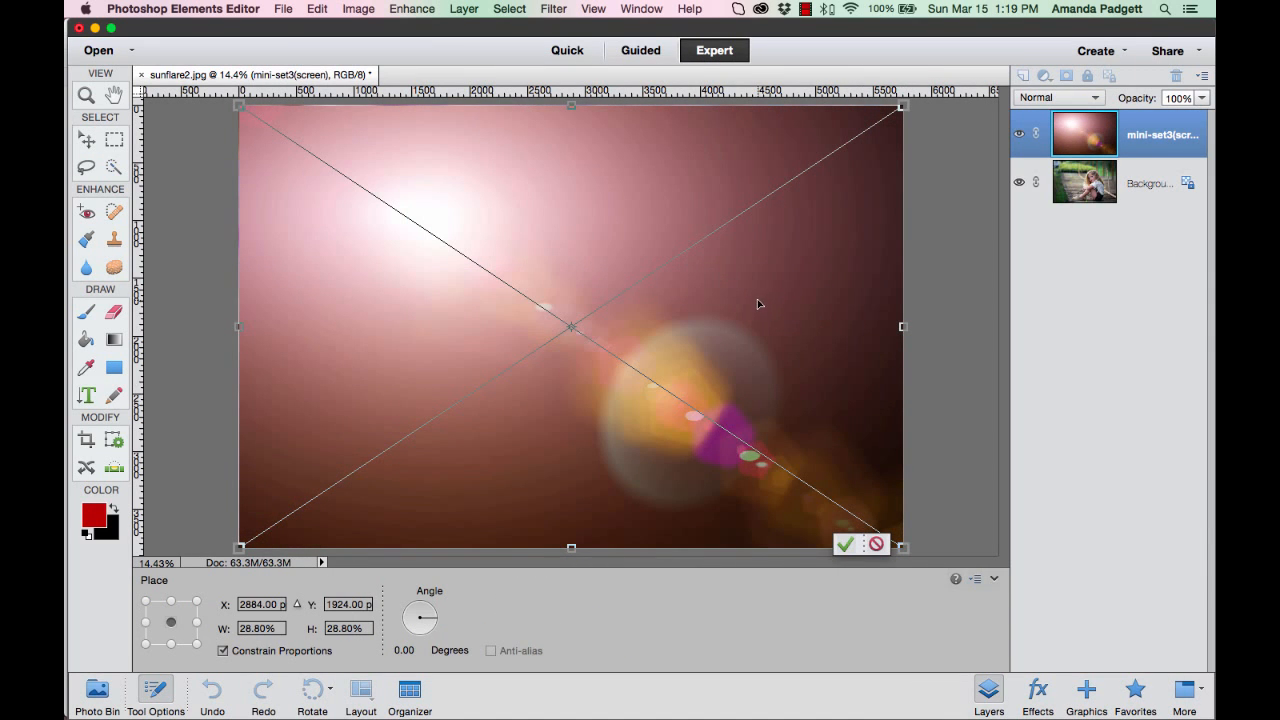
Shift the placed flare up and to the left, enlarge it until it covers the whole photo, and commit the placement
{"action": "left_click_drag", "start_coordinate": [745, 309], "coordinate": [683, 281]}
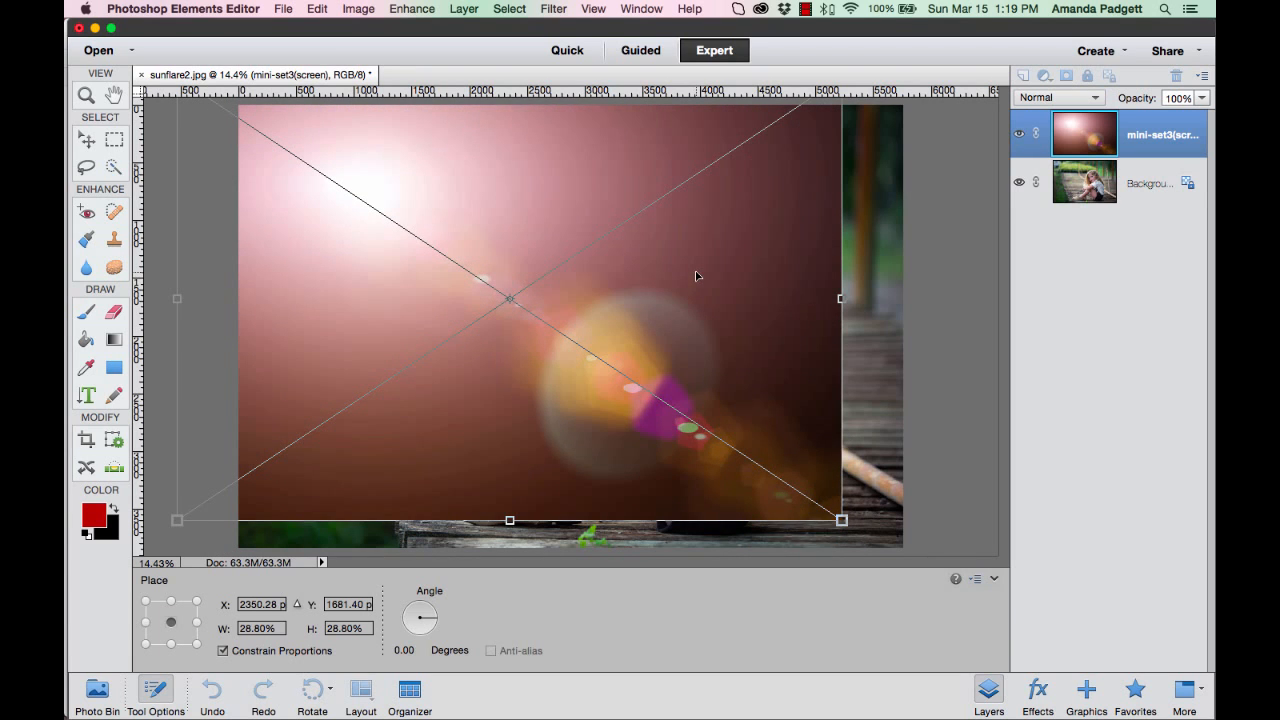
{"action": "left_click_drag", "start_coordinate": [841, 520], "coordinate": [916, 570]}
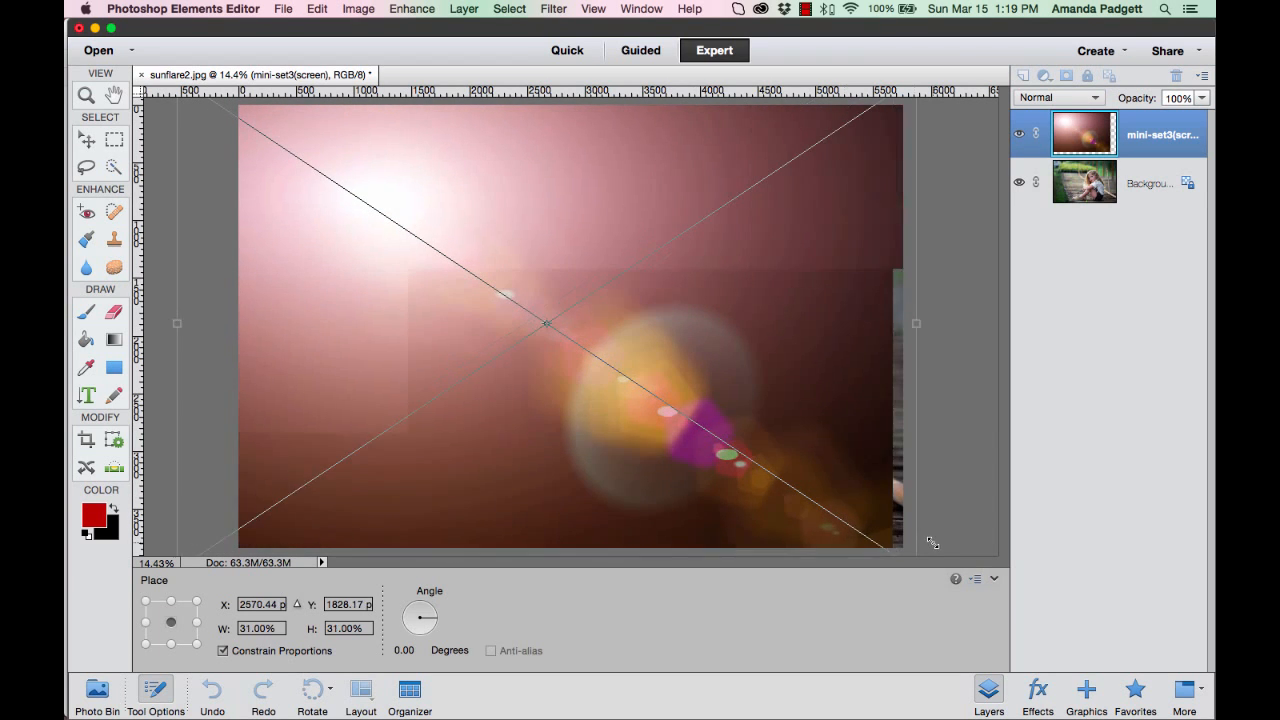
{"action": "left_click_drag", "start_coordinate": [736, 429], "coordinate": [678, 368]}
{"action": "left_click_drag", "start_coordinate": [858, 509], "coordinate": [919, 550]}
{"action": "left_click", "coordinate": [862, 546]}
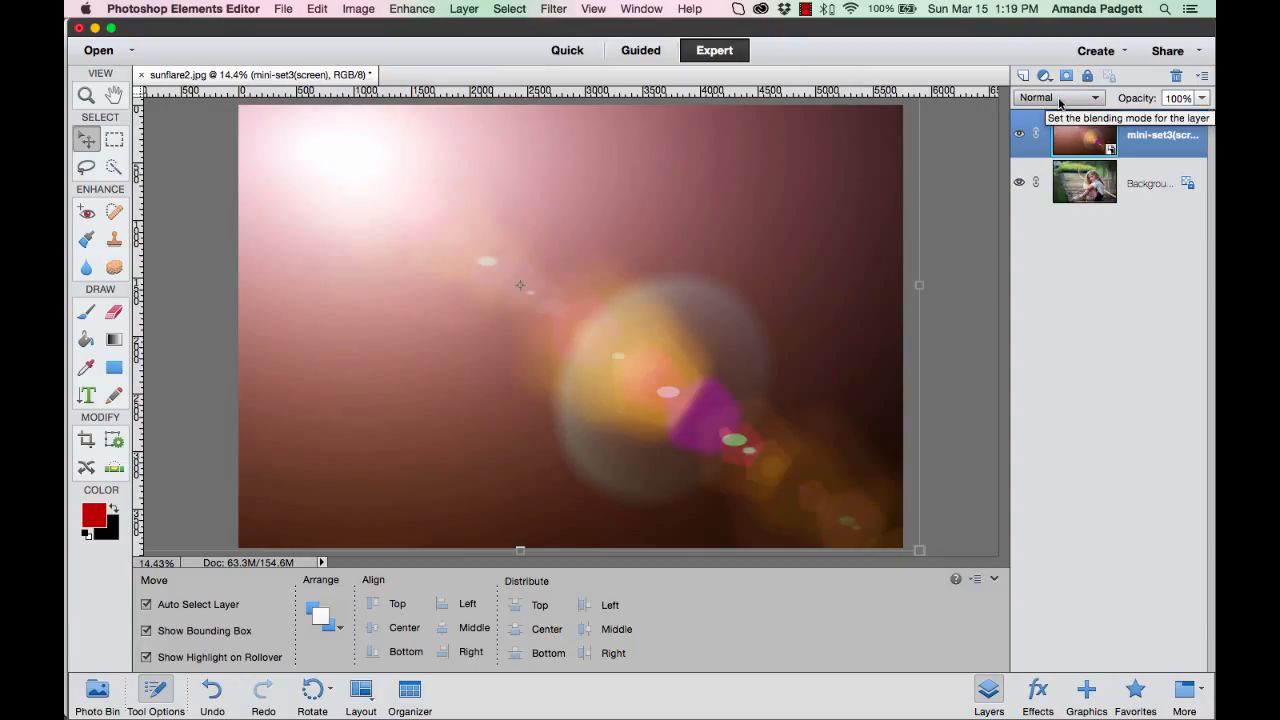
Set the flare layer's blending mode to Screen and compare the photo with the flare hidden and shown
{"action": "left_click", "coordinate": [1086, 101]}
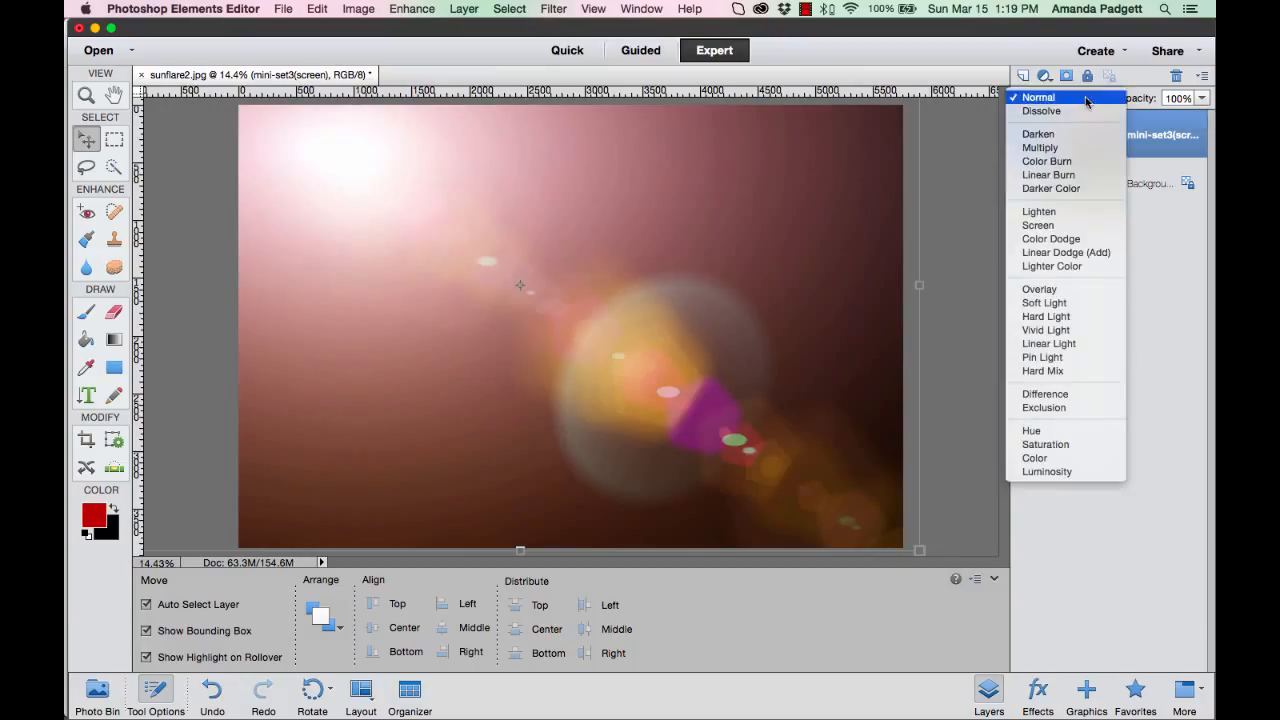
{"action": "left_click", "coordinate": [1079, 229]}
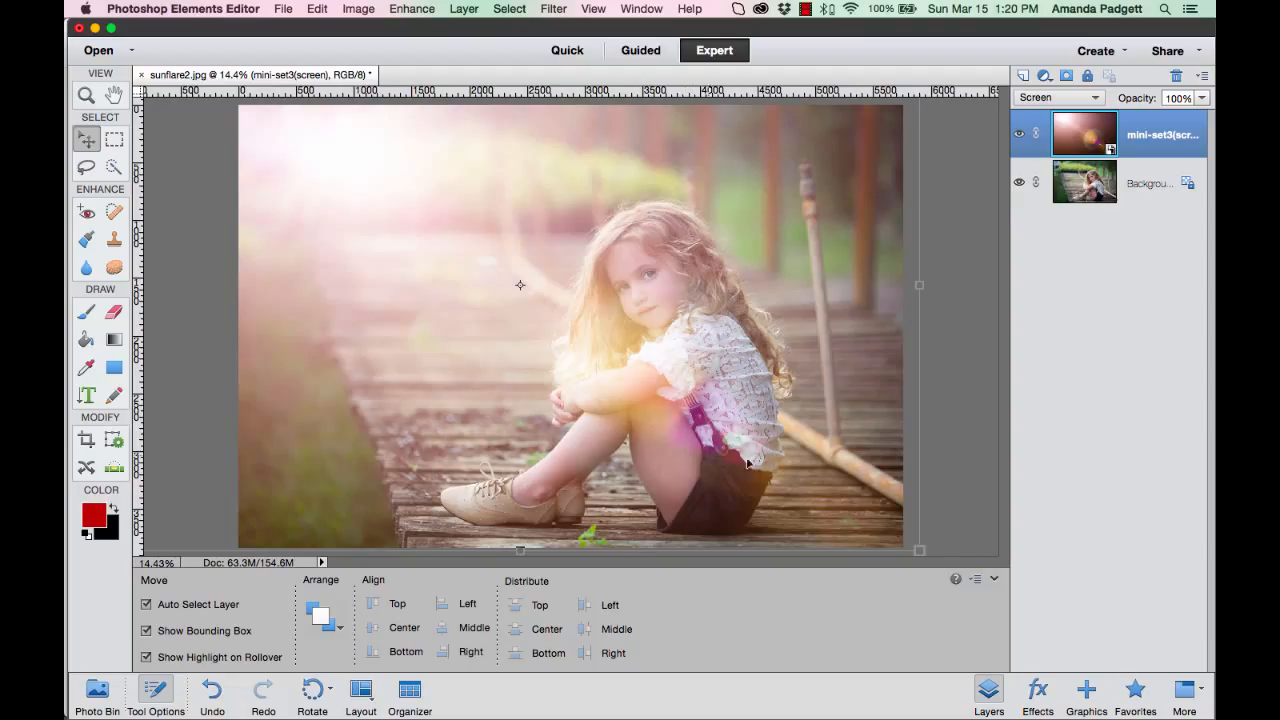
{"action": "left_click", "coordinate": [1019, 137]}
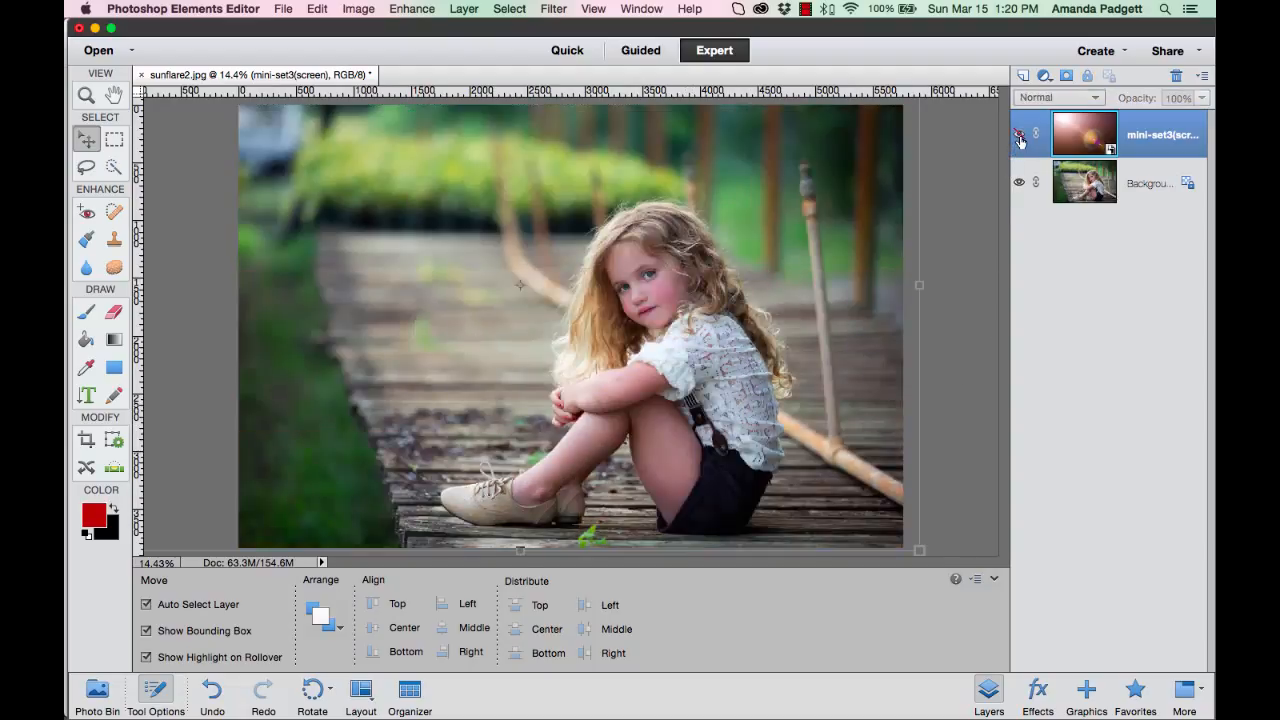
{"action": "left_click", "coordinate": [1019, 138]}
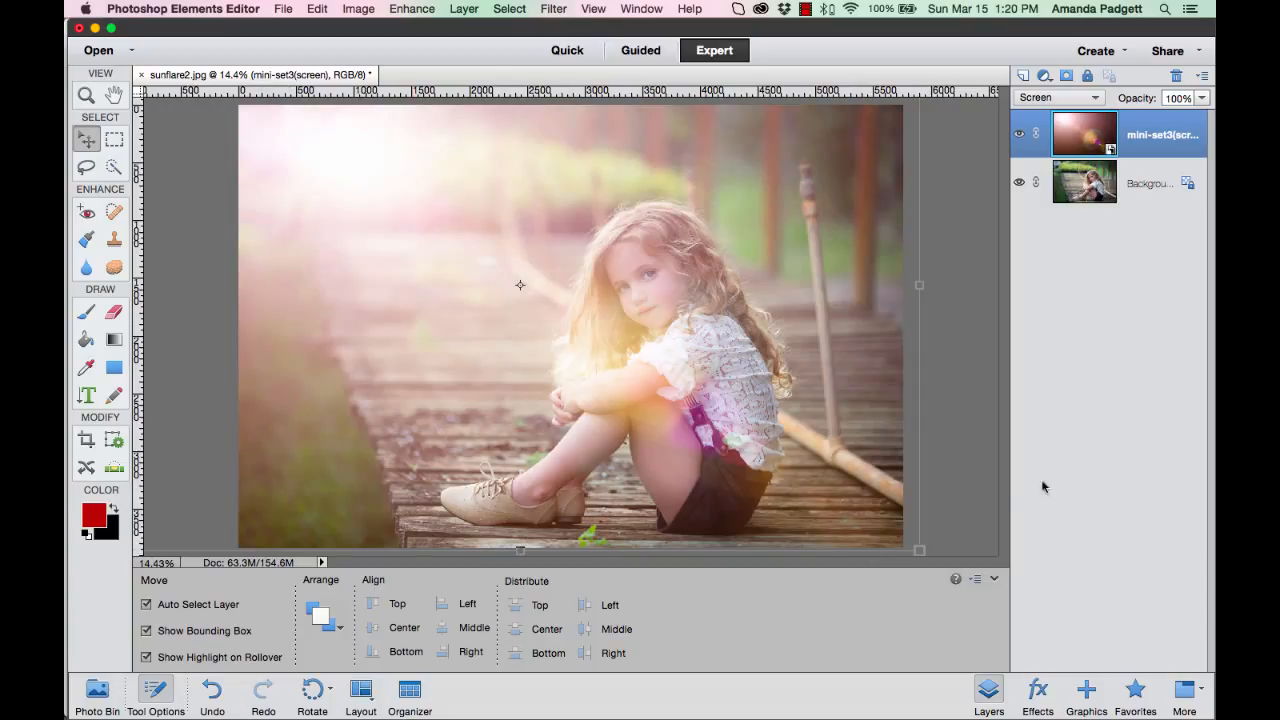
Add a layer mask to the flare layer and set the Gradient tool's opacity to 58%
{"action": "left_click", "coordinate": [1064, 75]}
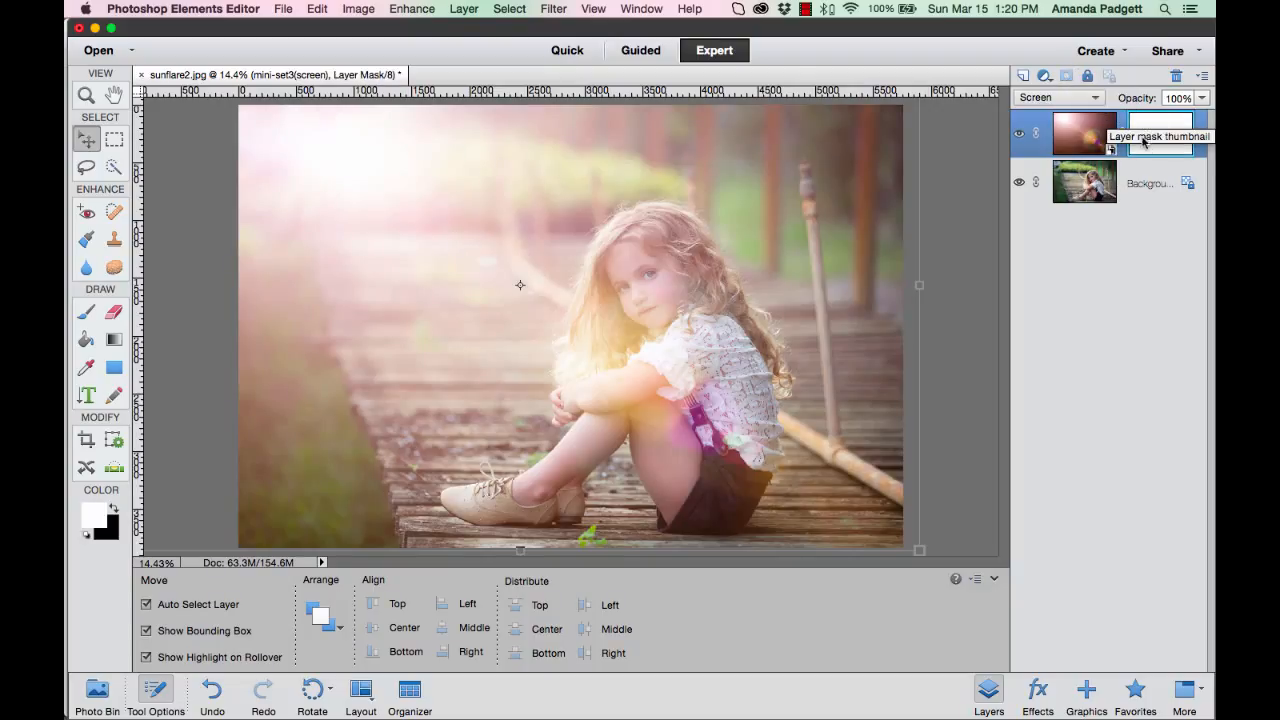
{"action": "left_click", "coordinate": [115, 340]}
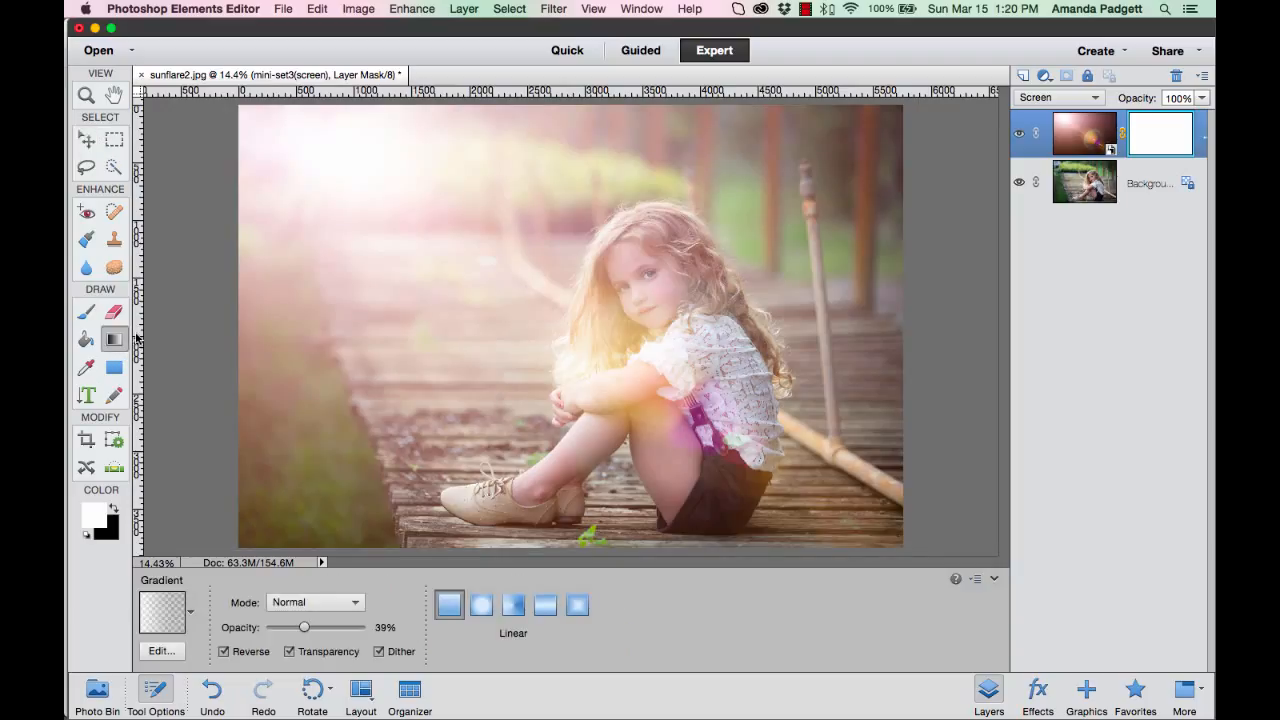
{"action": "left_click_drag", "start_coordinate": [304, 627], "coordinate": [372, 630]}
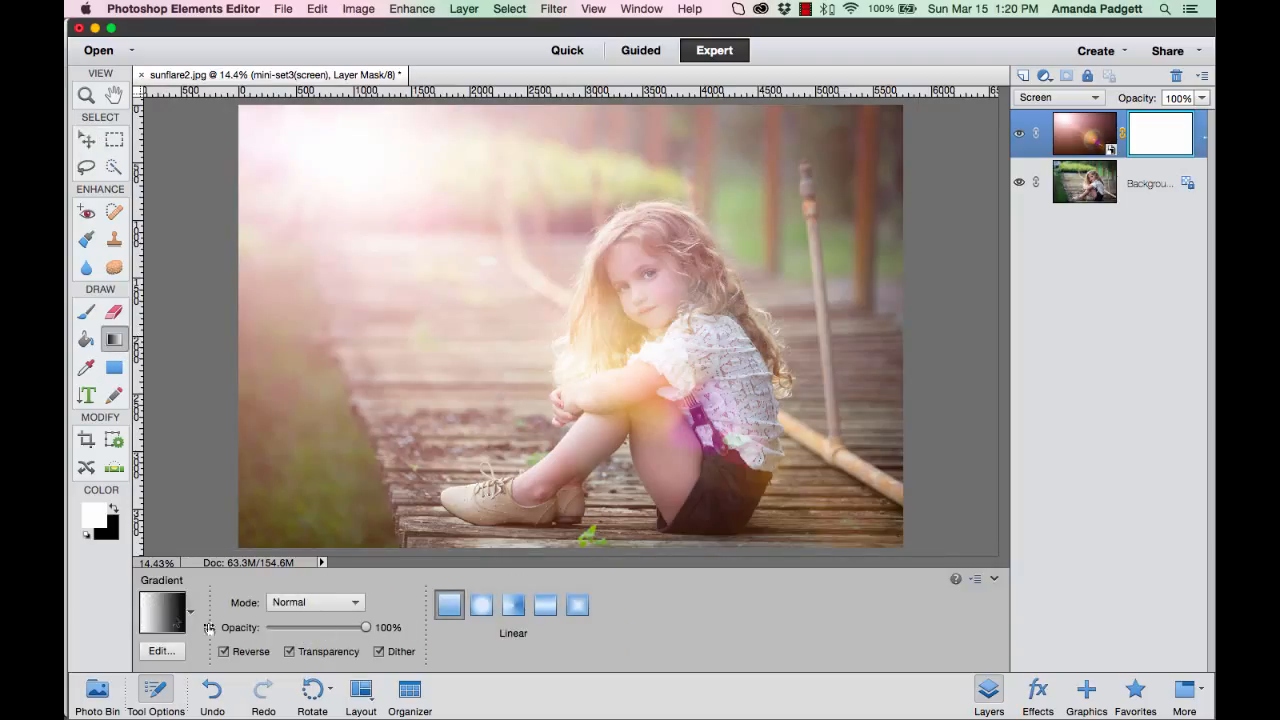
{"action": "left_click_drag", "start_coordinate": [366, 631], "coordinate": [323, 628]}
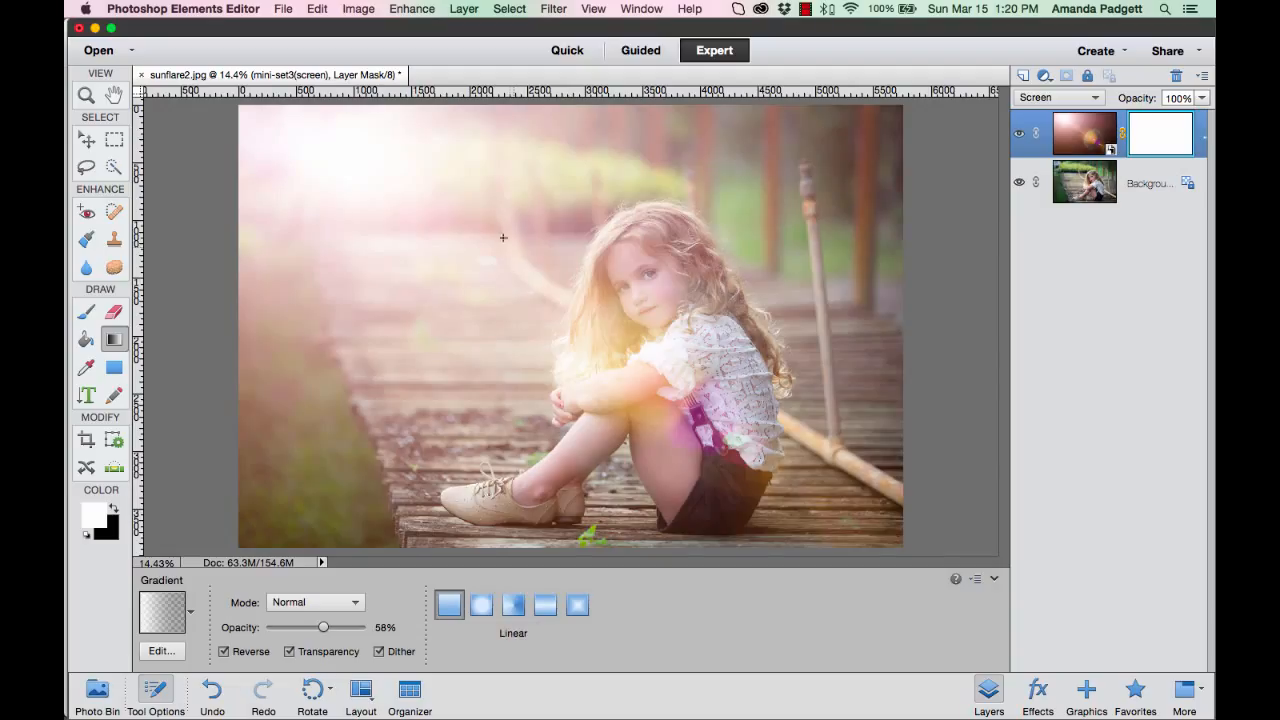
Draw linear gradients on the flare's layer mask, running diagonally from the photo's upper edge toward the girl
{"action": "left_click_drag", "start_coordinate": [315, 106], "coordinate": [468, 338]}
{"action": "left_click_drag", "start_coordinate": [489, 407], "coordinate": [520, 482]}
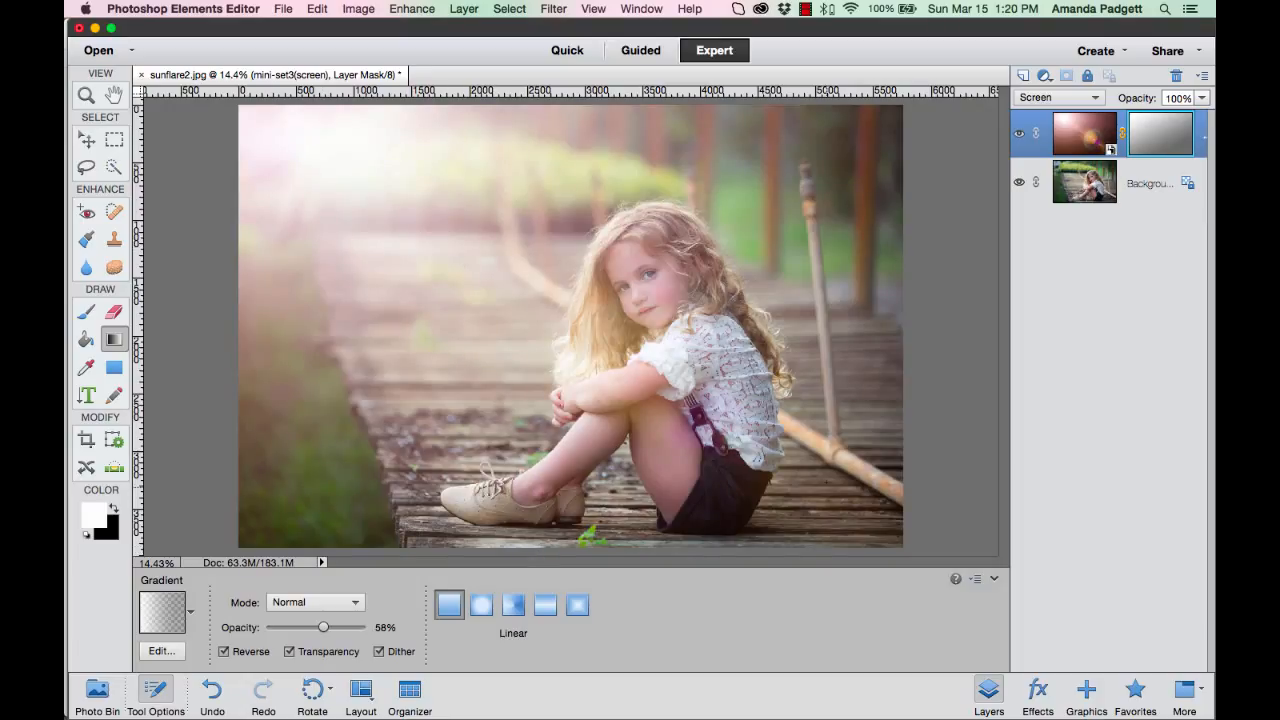
{"action": "left_click_drag", "start_coordinate": [431, 106], "coordinate": [607, 309]}
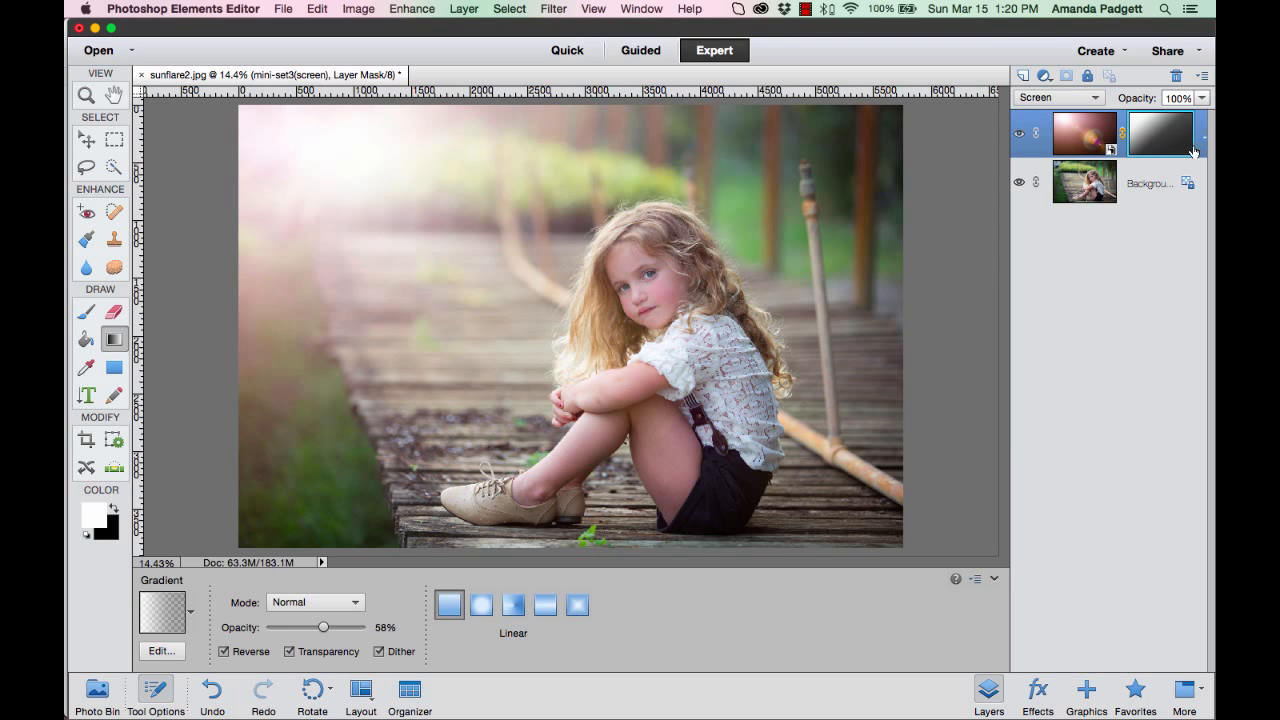
Compare the photo with the flare hidden and shown, and redraw the mask gradient from the upper edge toward the lower right
{"action": "left_click", "coordinate": [1019, 140]}
{"action": "left_click", "coordinate": [1019, 140]}
{"action": "left_click", "coordinate": [1019, 141]}
{"action": "left_click", "coordinate": [1019, 141]}
{"action": "left_click_drag", "start_coordinate": [471, 110], "coordinate": [546, 420]}
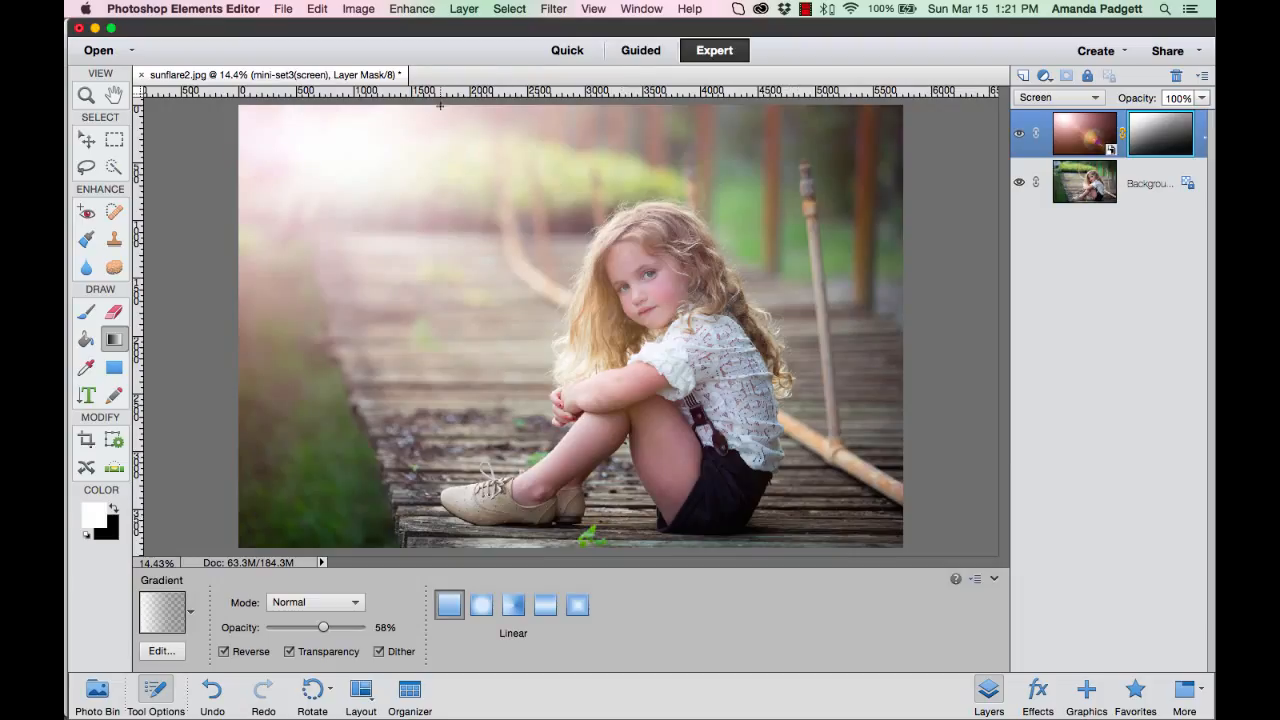
{"action": "left_click_drag", "start_coordinate": [440, 106], "coordinate": [753, 411]}
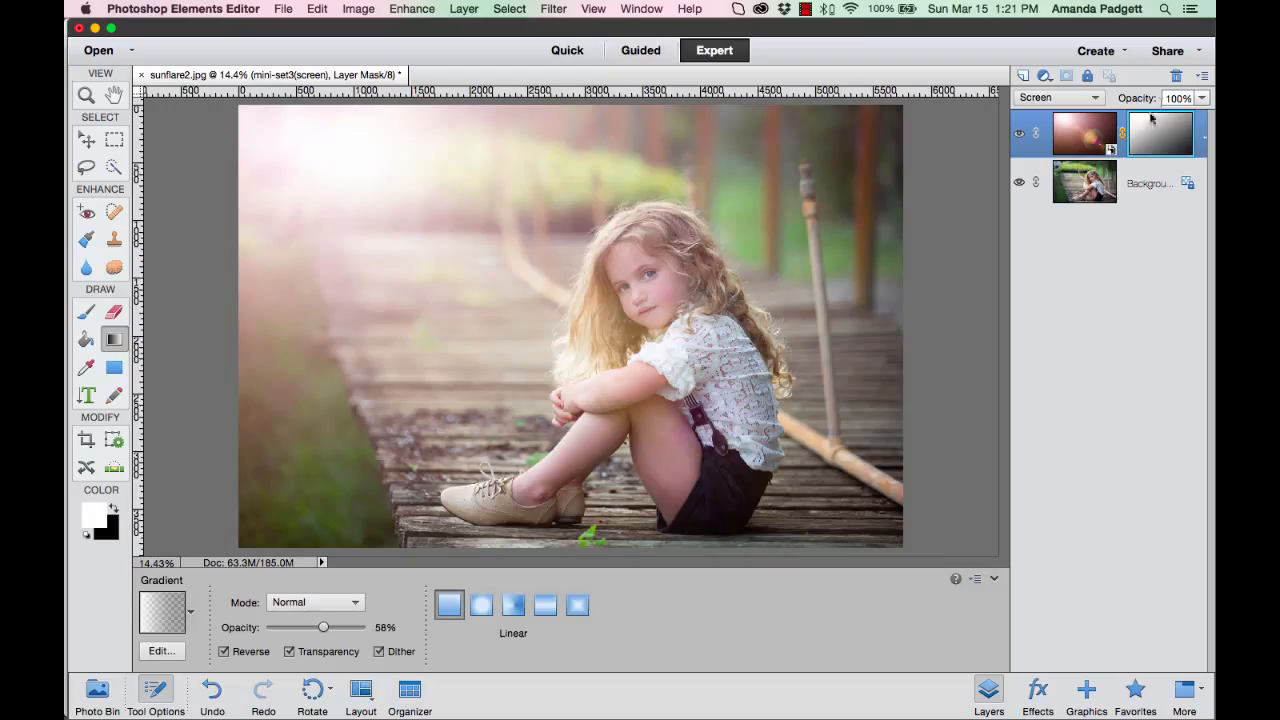
Lower the flare layer's opacity to 61% and select its layer mask
{"action": "left_click", "coordinate": [1201, 97]}
{"action": "left_click_drag", "start_coordinate": [1201, 116], "coordinate": [1170, 120]}
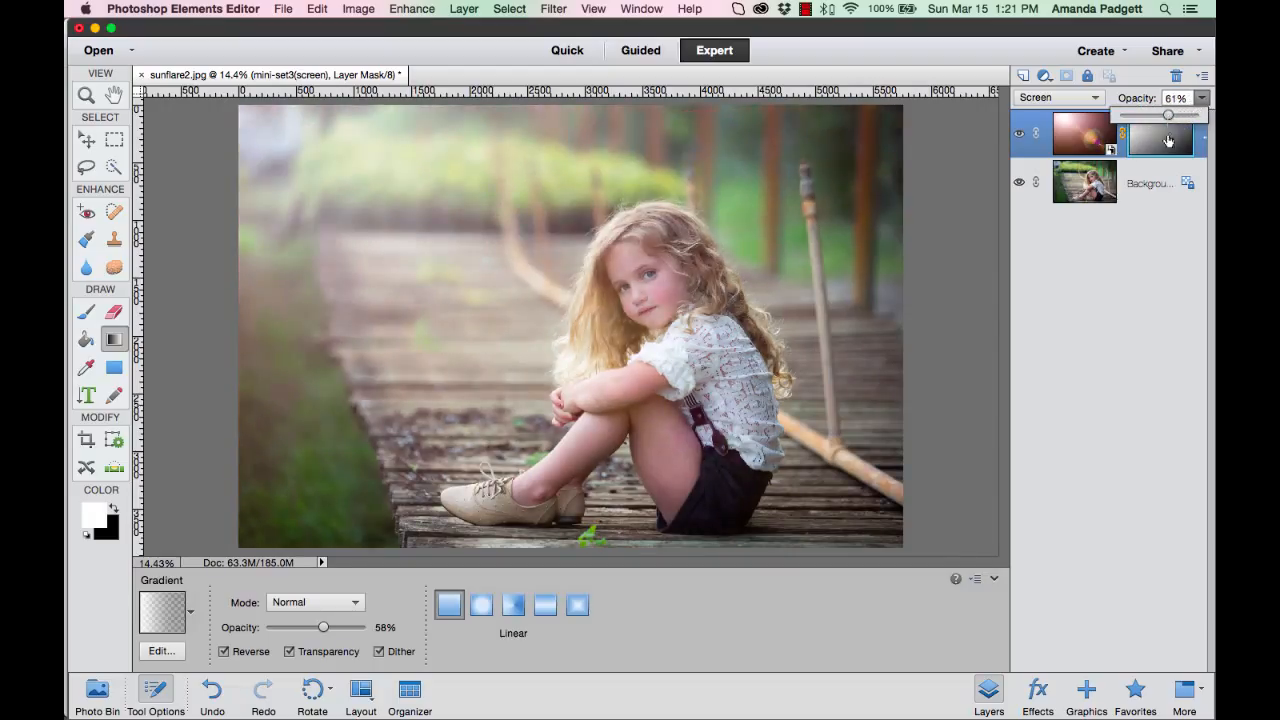
{"action": "left_click", "coordinate": [1164, 142]}
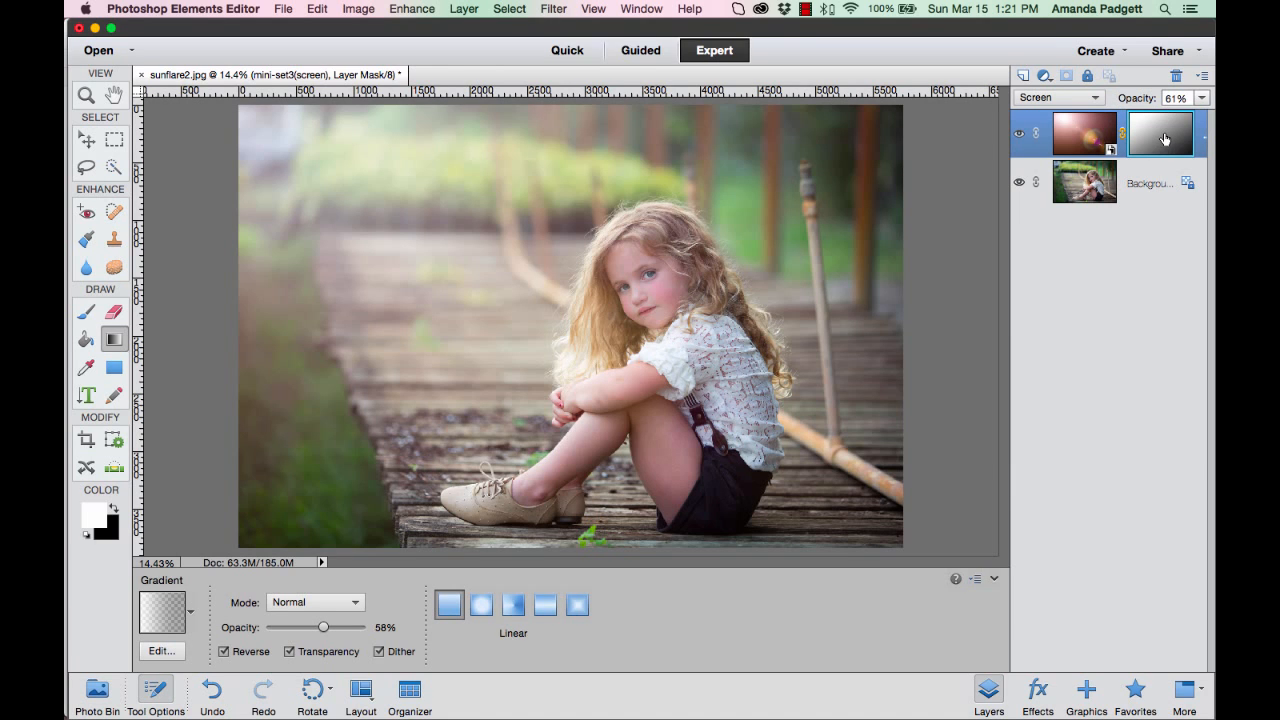
Delete the flare layer's mask and restore the layer's opacity to 100%
{"action": "left_click_drag", "start_coordinate": [1164, 142], "coordinate": [1176, 76]}
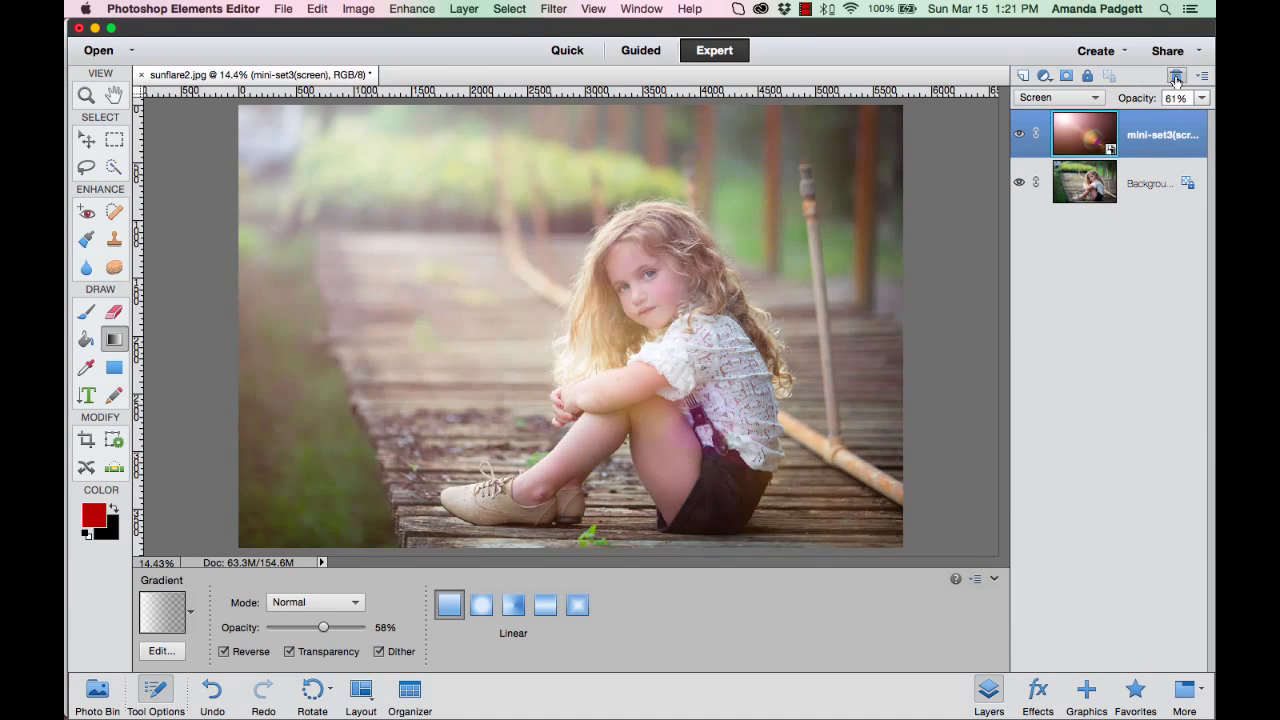
{"action": "left_click", "coordinate": [1019, 133]}
{"action": "left_click", "coordinate": [1019, 133]}
{"action": "left_click_drag", "start_coordinate": [1127, 105], "coordinate": [1204, 103]}
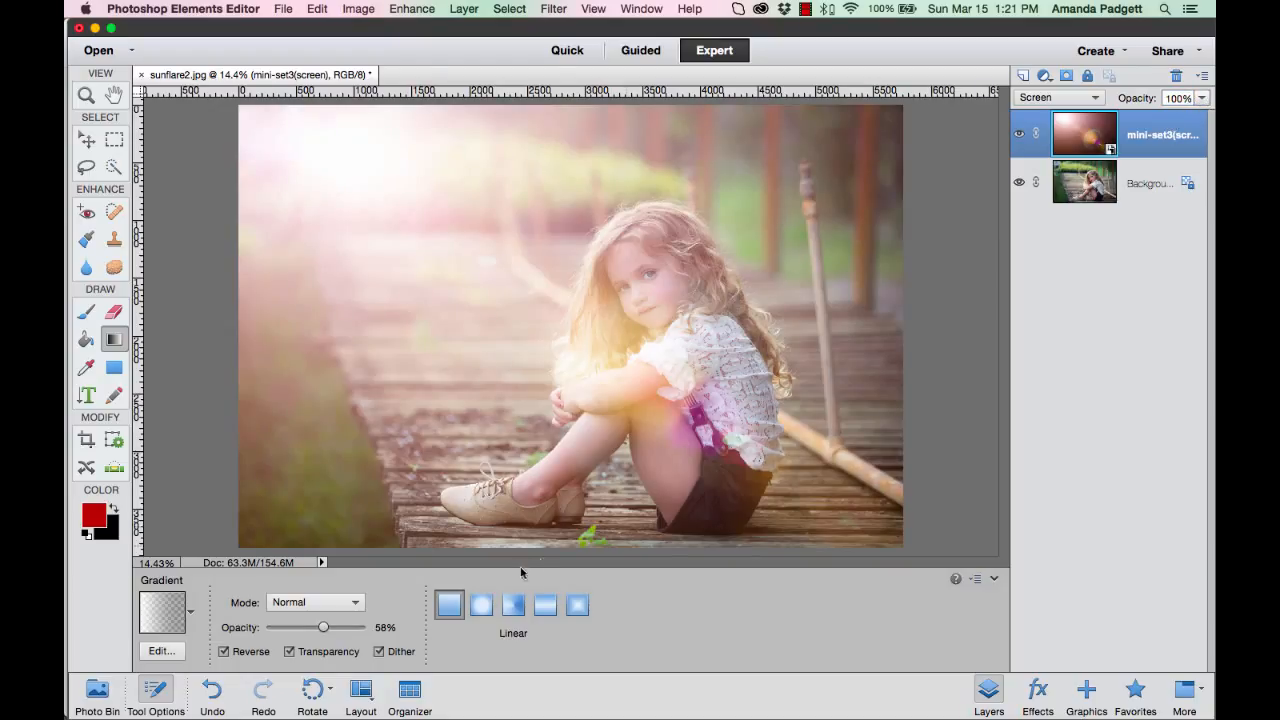
Add a new mask to the flare layer and fade the flare off the girl with diagonal linear gradients from the upper edge
{"action": "left_click", "coordinate": [433, 108]}
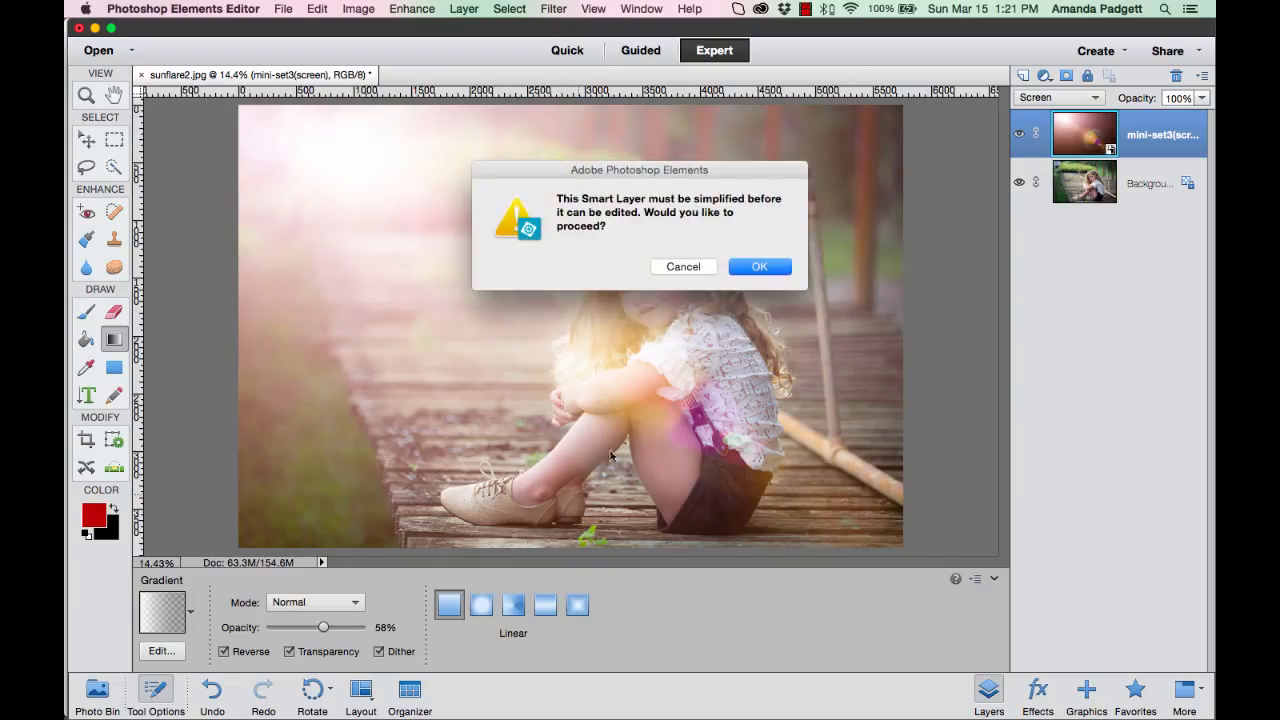
{"action": "left_click", "coordinate": [686, 267]}
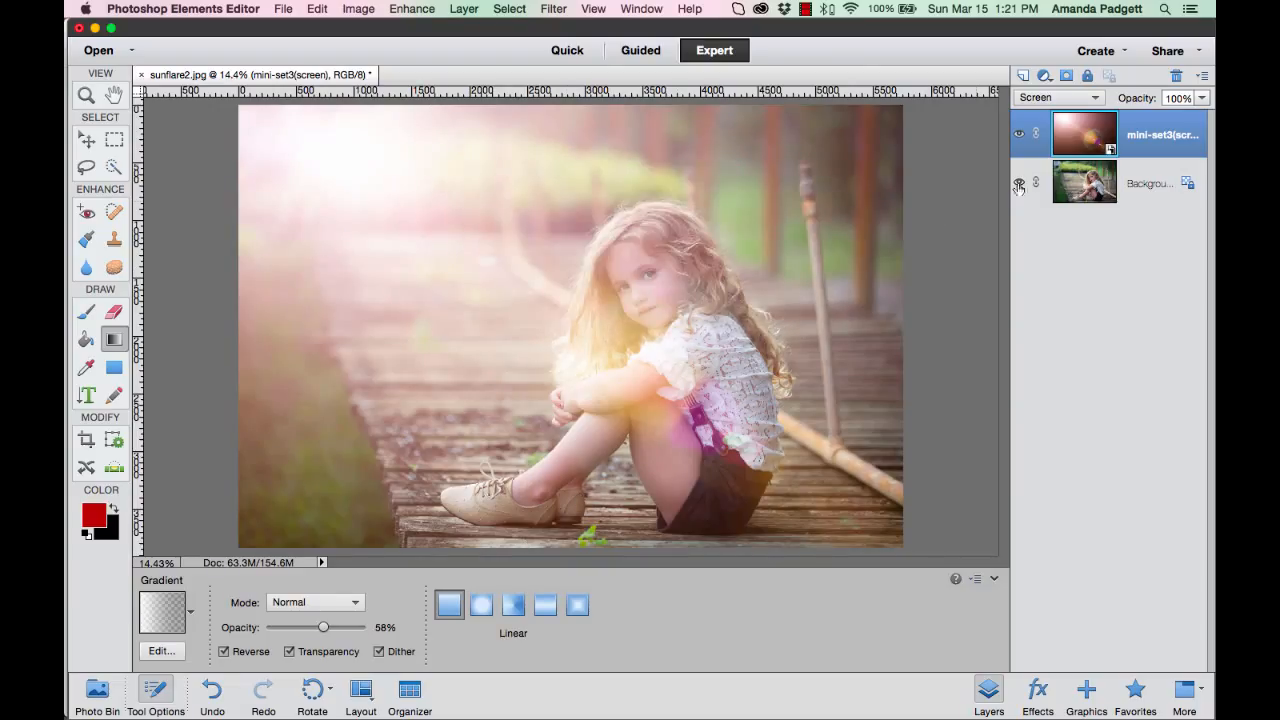
{"action": "left_click", "coordinate": [1066, 75]}
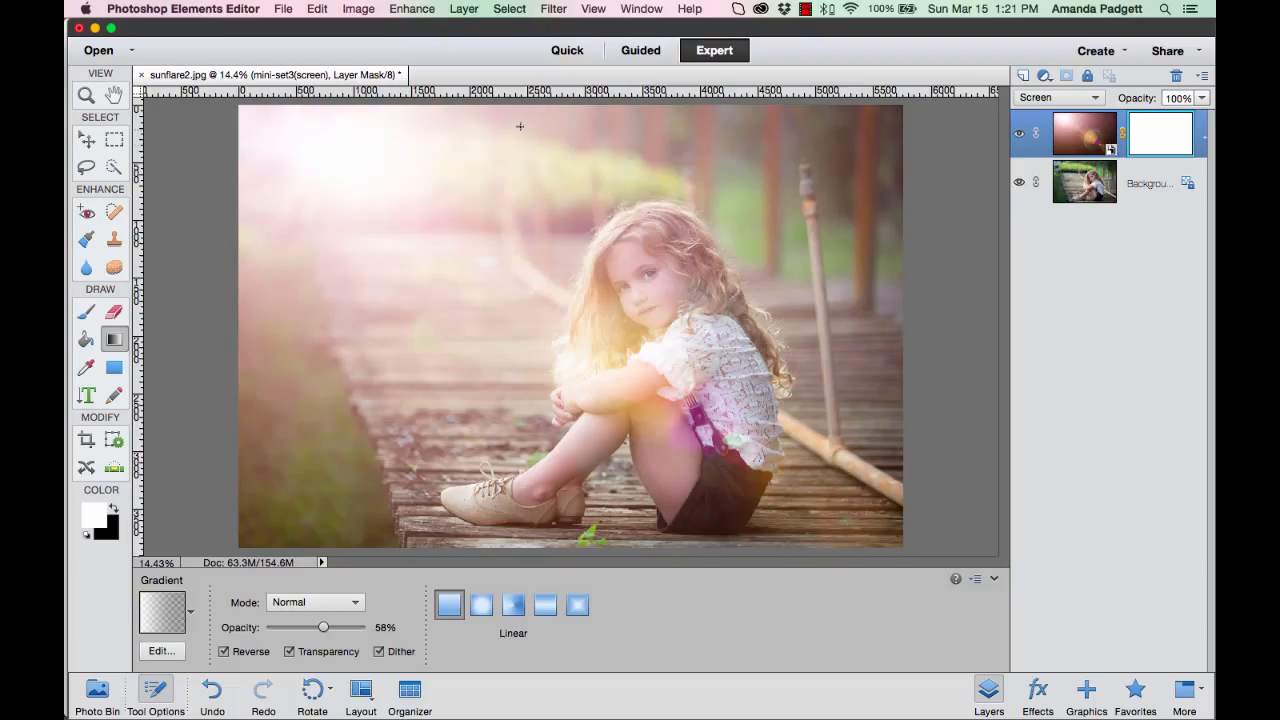
{"action": "left_click_drag", "start_coordinate": [482, 107], "coordinate": [678, 496]}
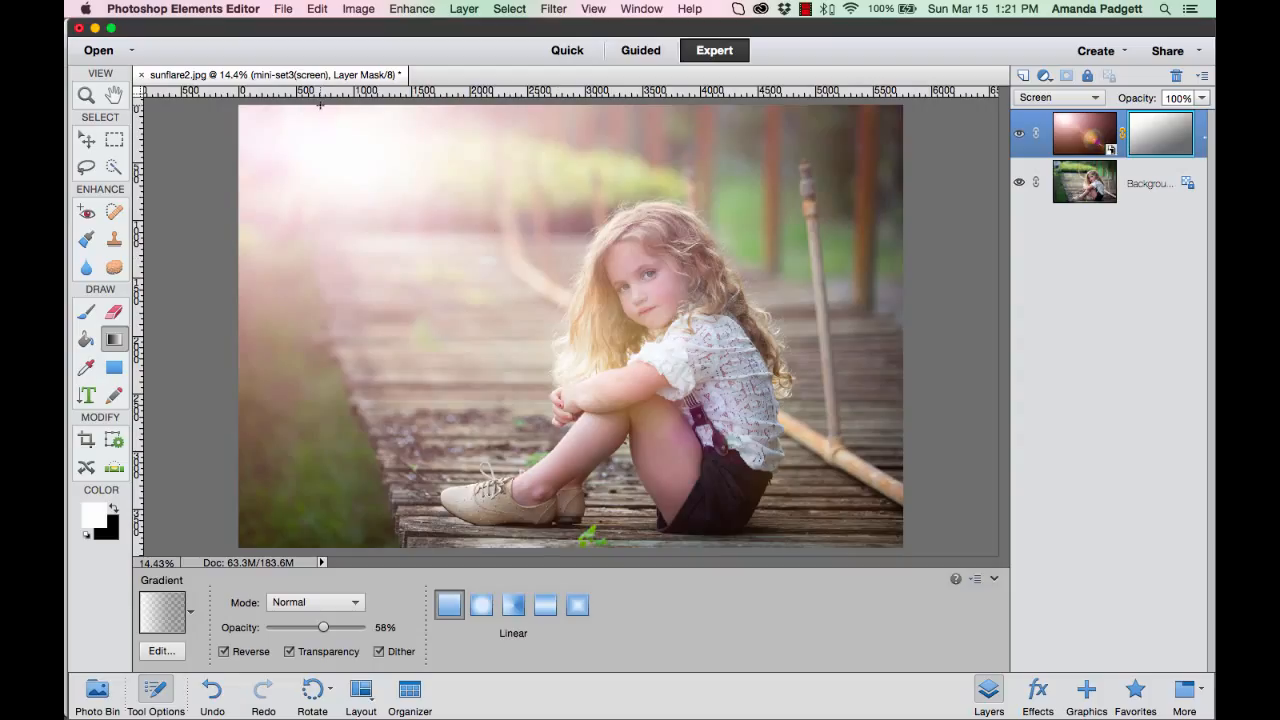
{"action": "left_click_drag", "start_coordinate": [320, 104], "coordinate": [610, 408]}
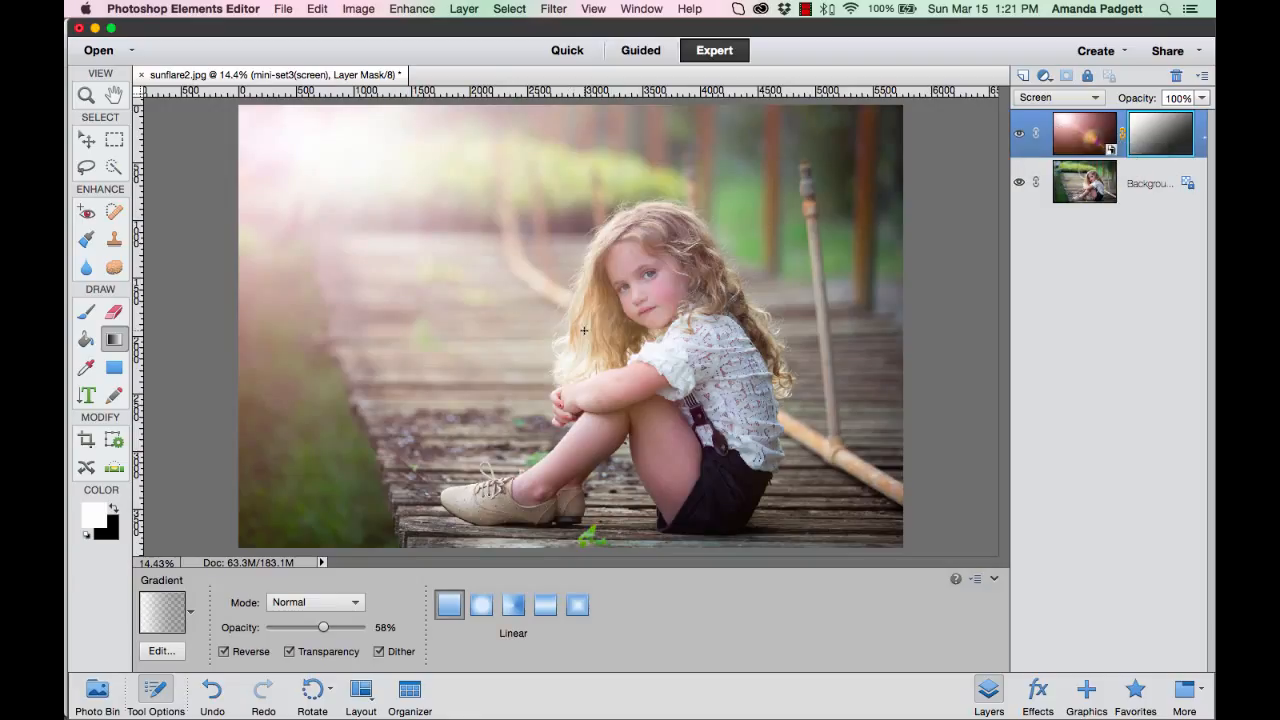
Compare the photo with the masked flare hidden and shown, and flatten the image into a single layer
{"action": "left_click", "coordinate": [1019, 133]}
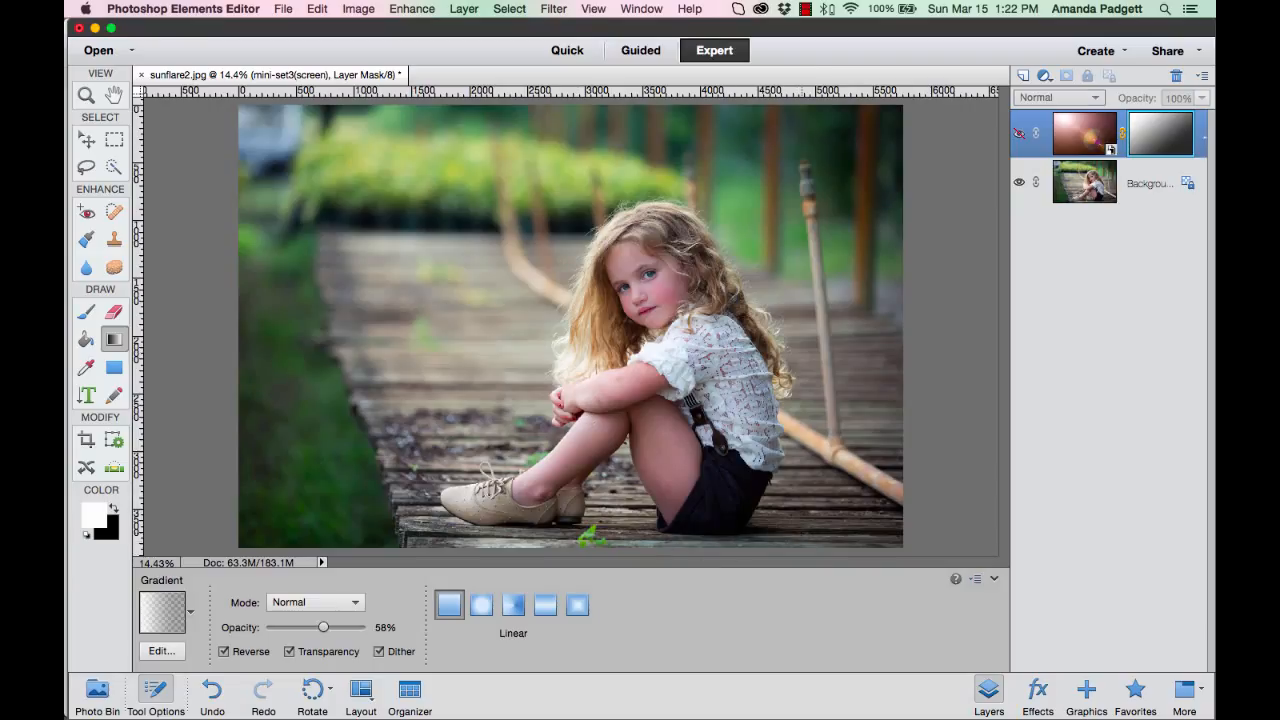
{"action": "left_click", "coordinate": [1019, 133]}
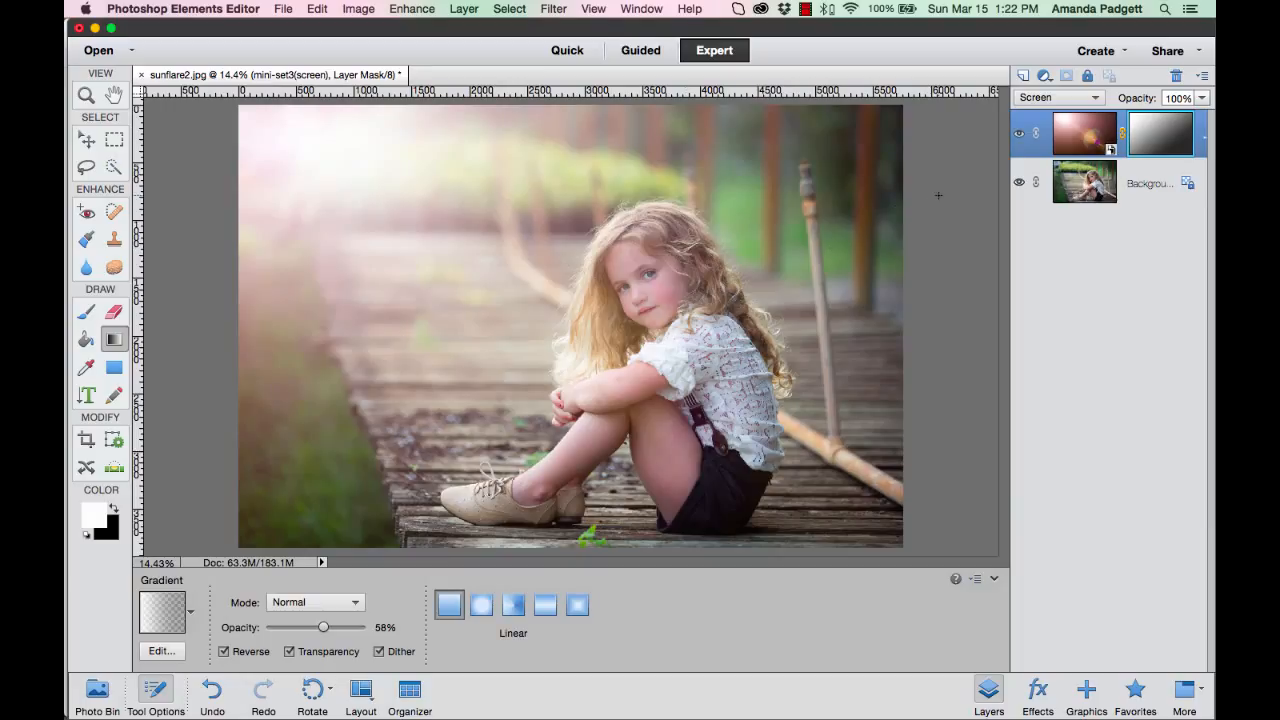
{"action": "left_click", "coordinate": [464, 9]}
{"action": "left_click", "coordinate": [494, 362]}
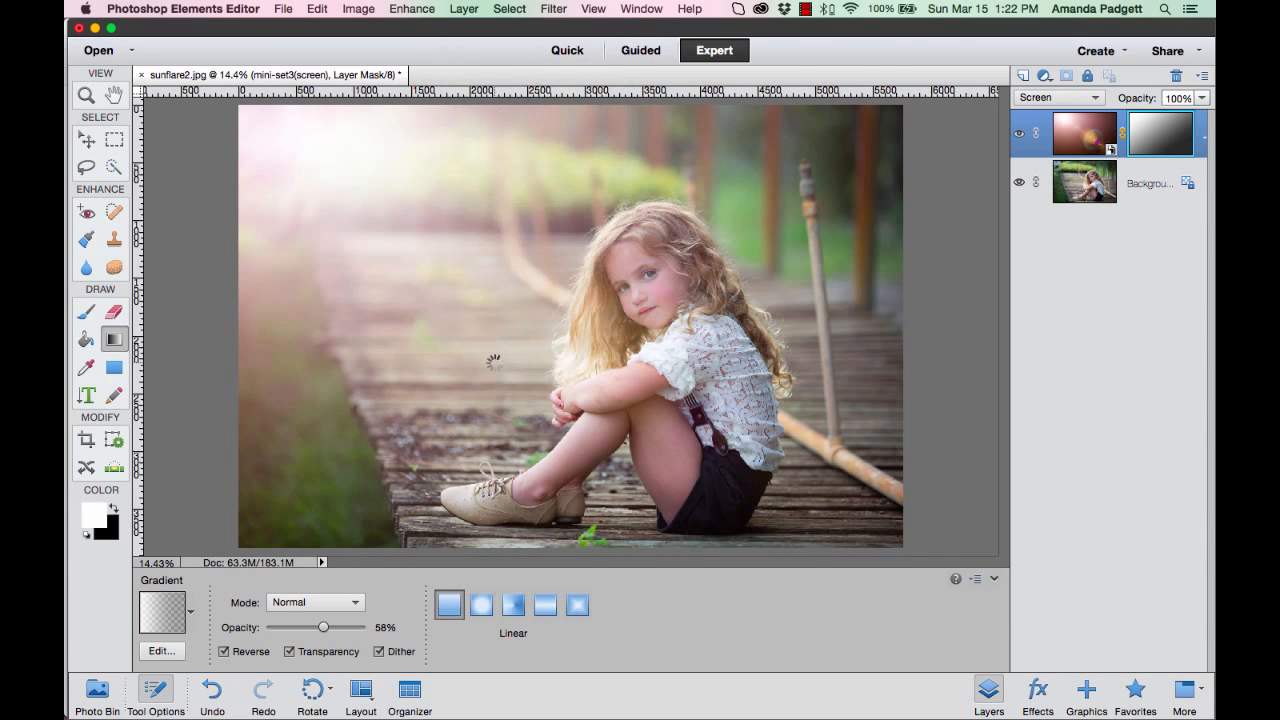